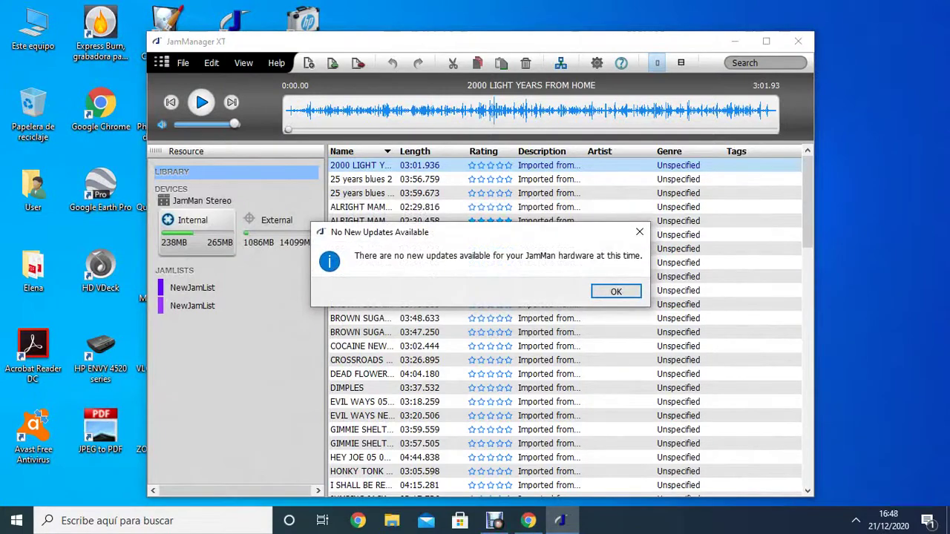
# Dismiss the no-updates notice and maximize the JamManager XT window.
pyautogui.press('Return')
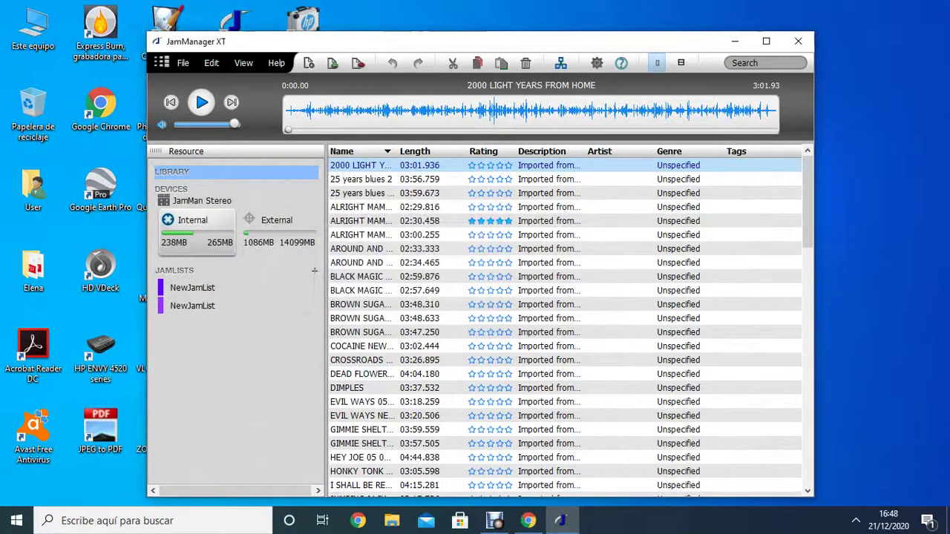
pyautogui.click(765, 41)
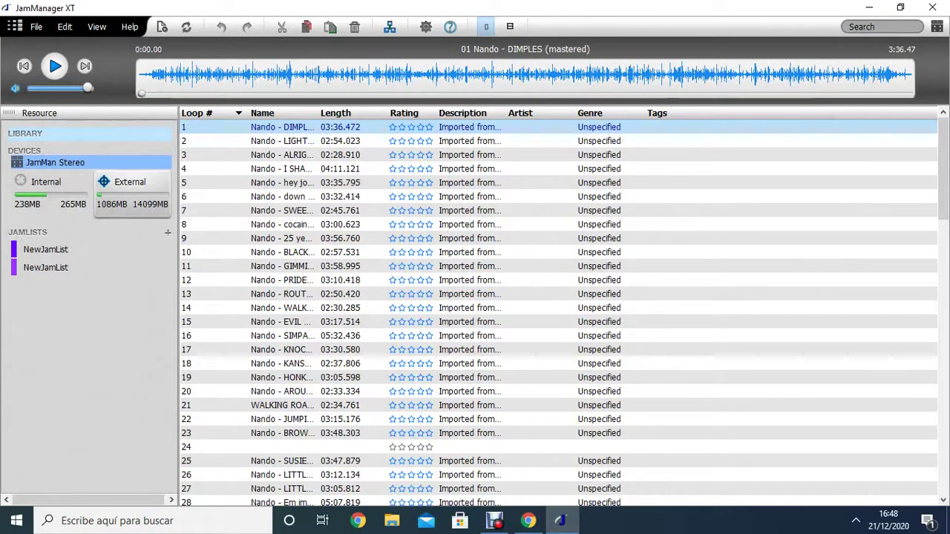
# Show the LIBRARY track list from the left sidebar.
pyautogui.click(25, 133)
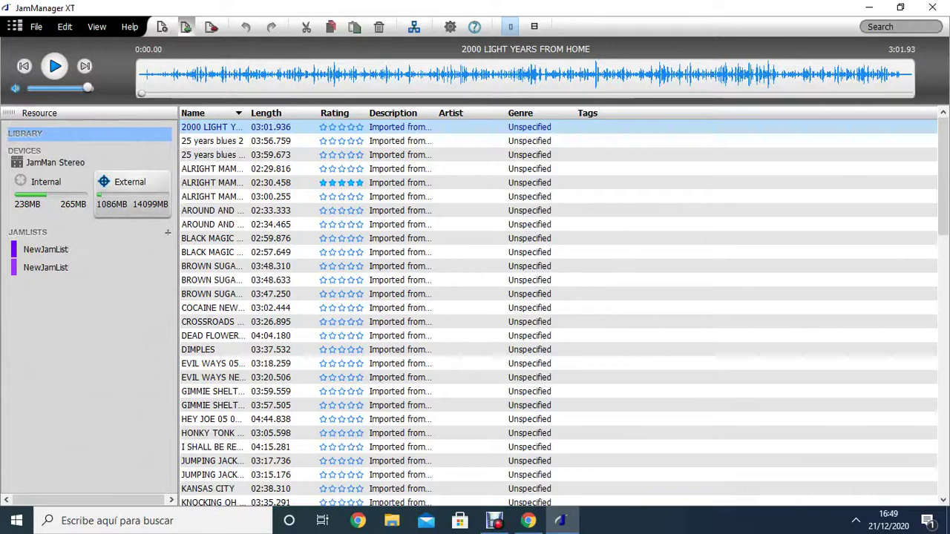
# Import 'Em impro mix 100620 (mastered)' from Música > MASTERS BACKTRAKS into the library.
pyautogui.click(185, 27)
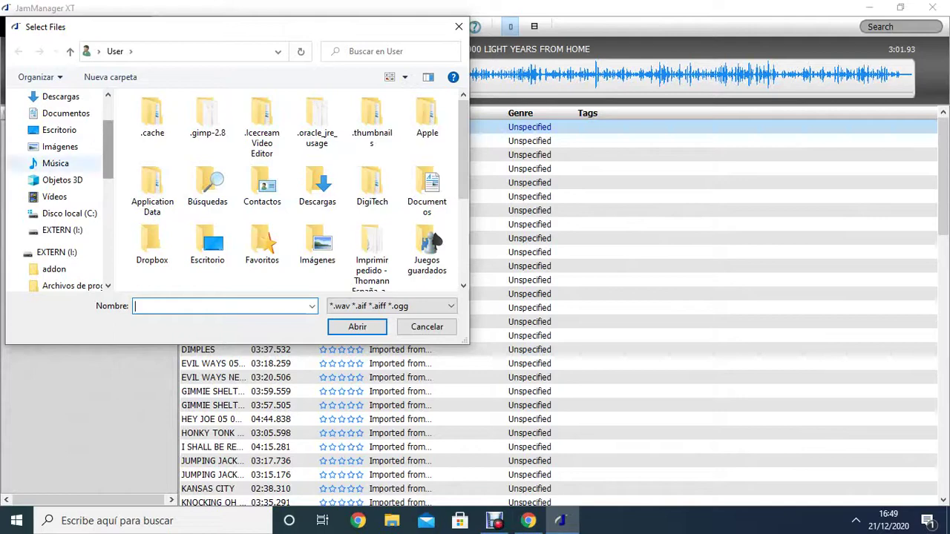
pyautogui.click(55, 163)
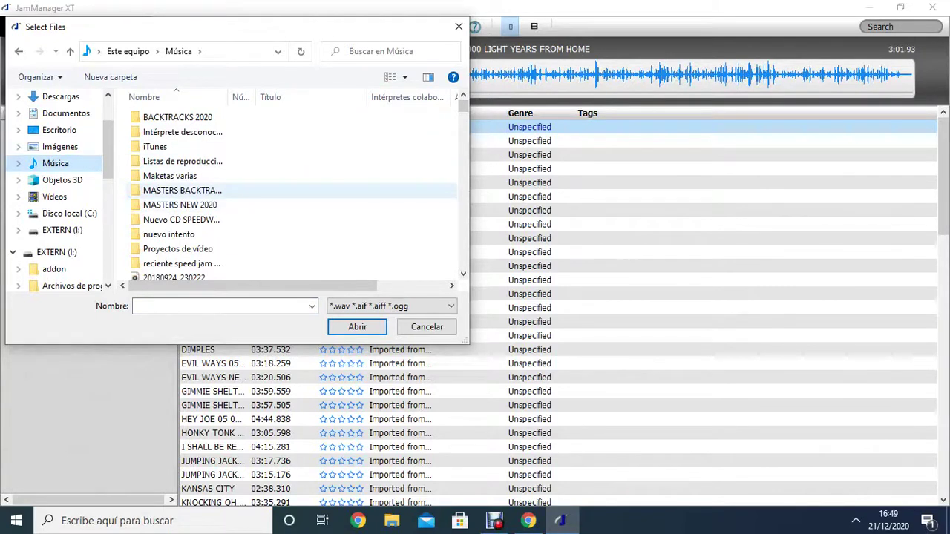
pyautogui.doubleClick(182, 190)
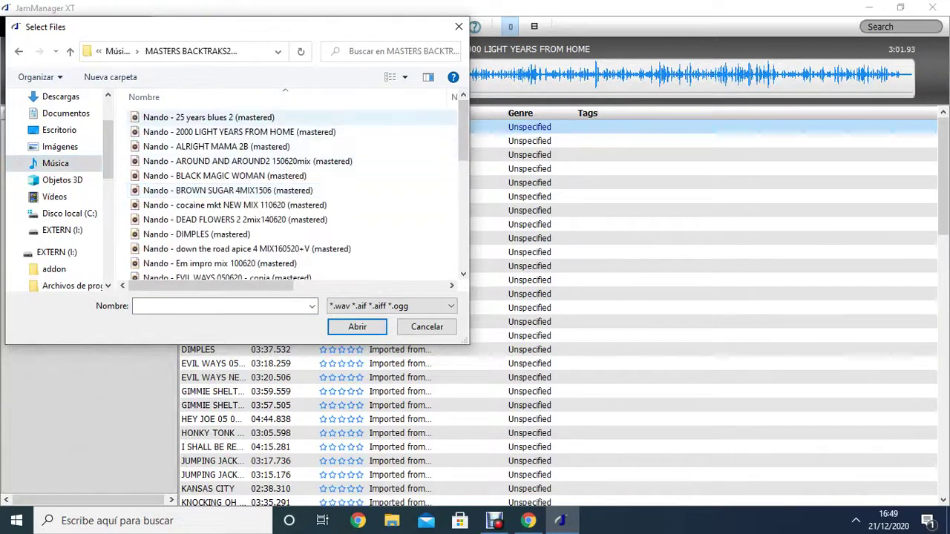
pyautogui.scroll(-2, 297, 186)
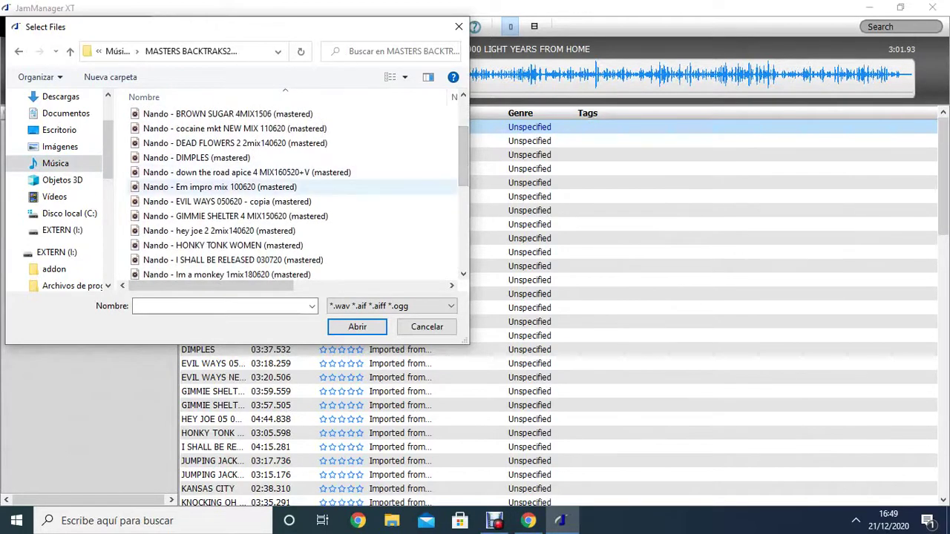
pyautogui.click(220, 186)
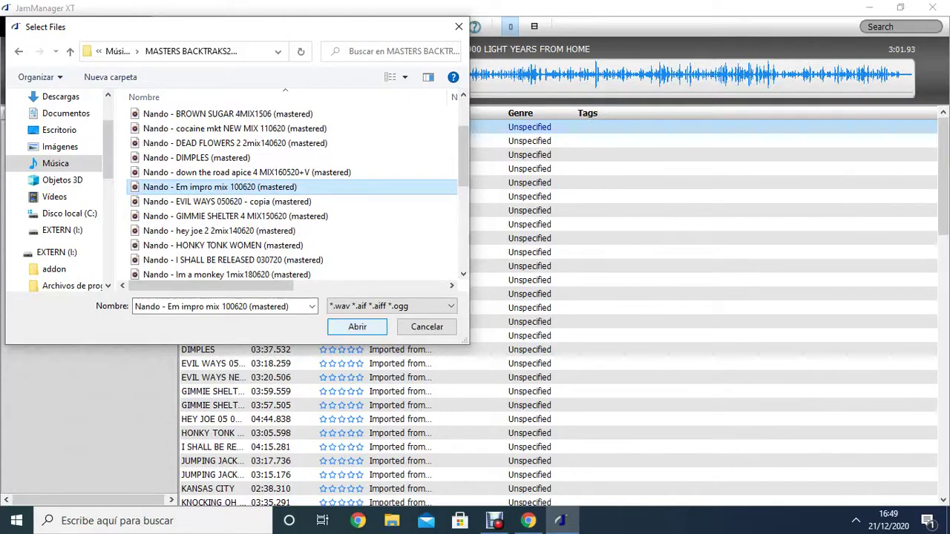
pyautogui.click(357, 327)
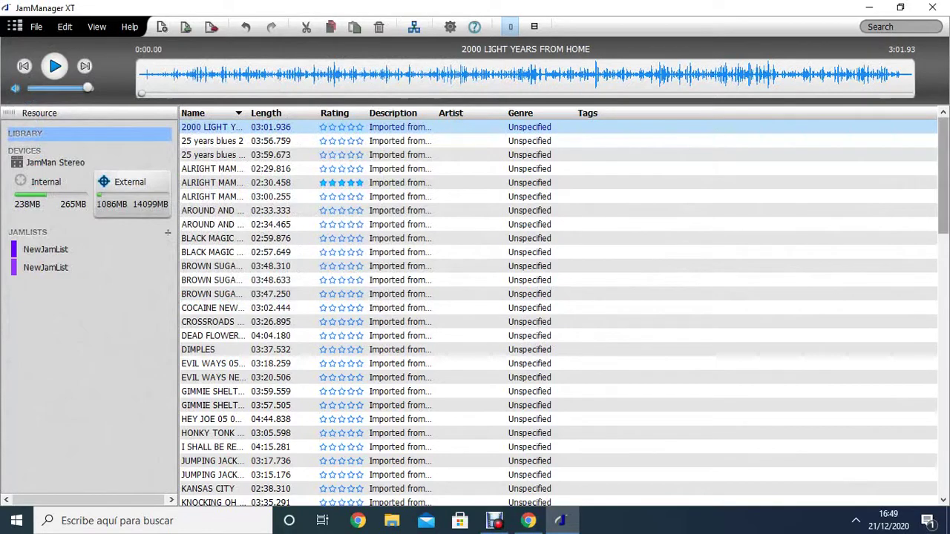
# Load the 05:07.819 'Nando - Em impro mix' library row into the player.
pyautogui.scroll(-1, 557, 311)
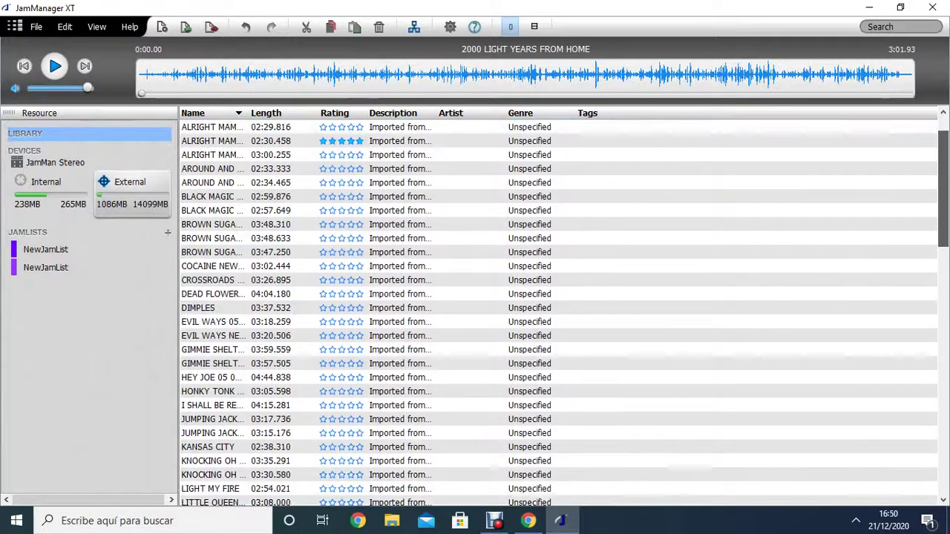
pyautogui.scroll(-4, 557, 311)
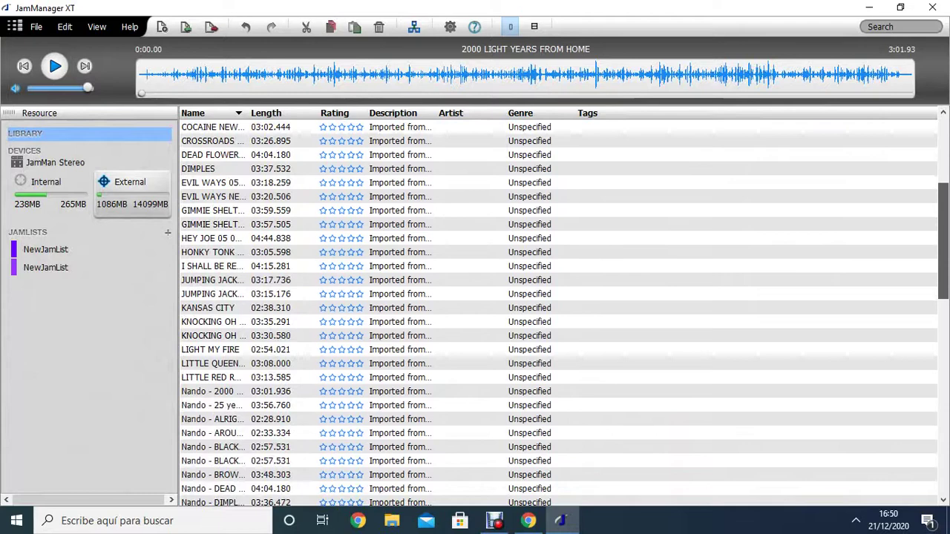
pyautogui.scroll(-4, 556, 311)
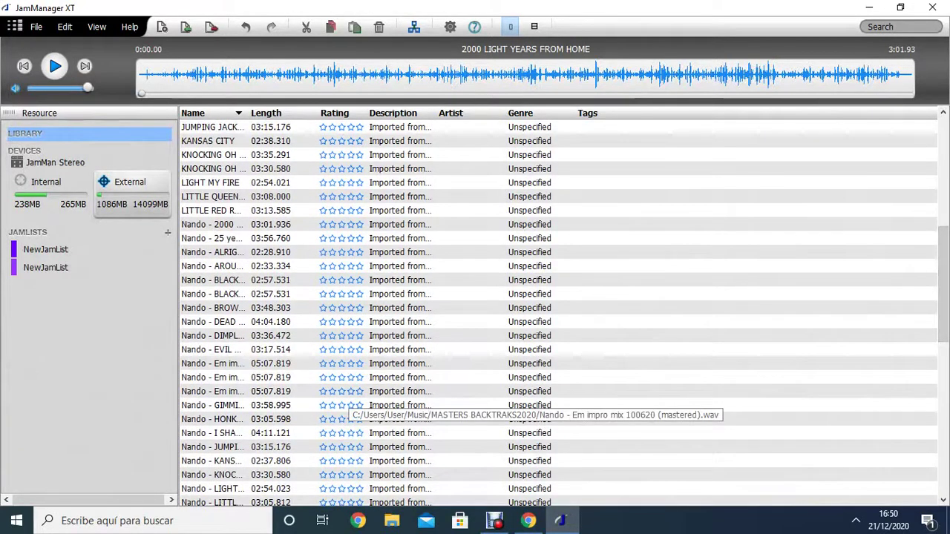
pyautogui.click(341, 363)
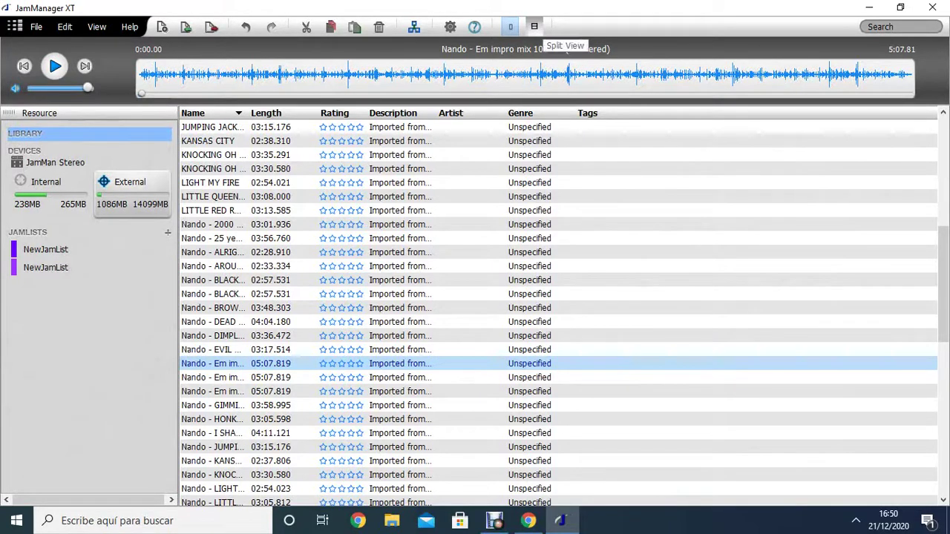
# Split the view and set the upper pane to list JamMan Stereo External loops.
pyautogui.click(510, 27)
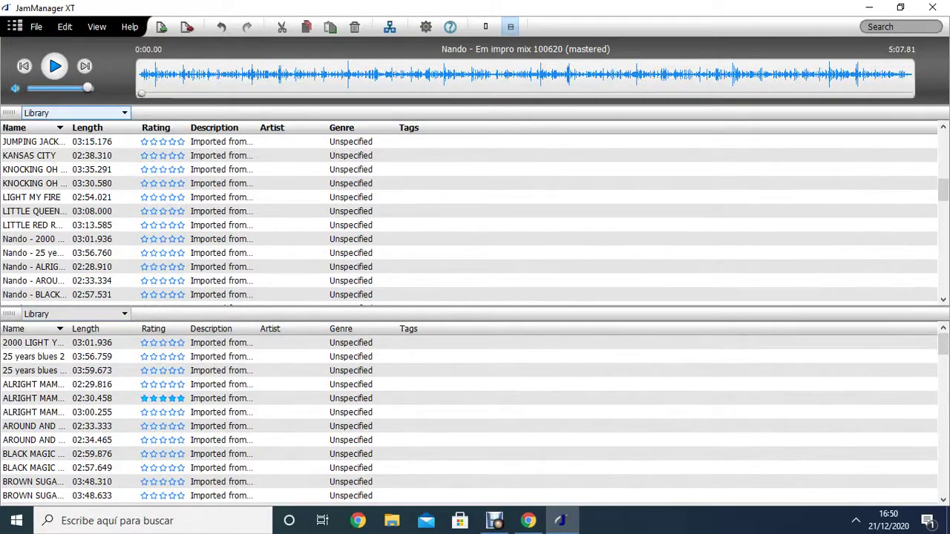
pyautogui.click(74, 113)
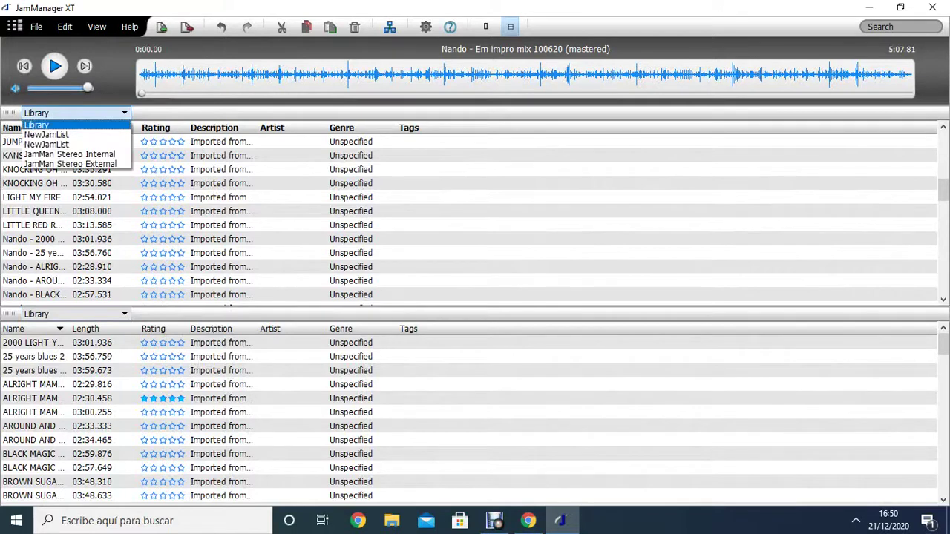
pyautogui.press('Down')
pyautogui.press('Down')
pyautogui.press('Down')
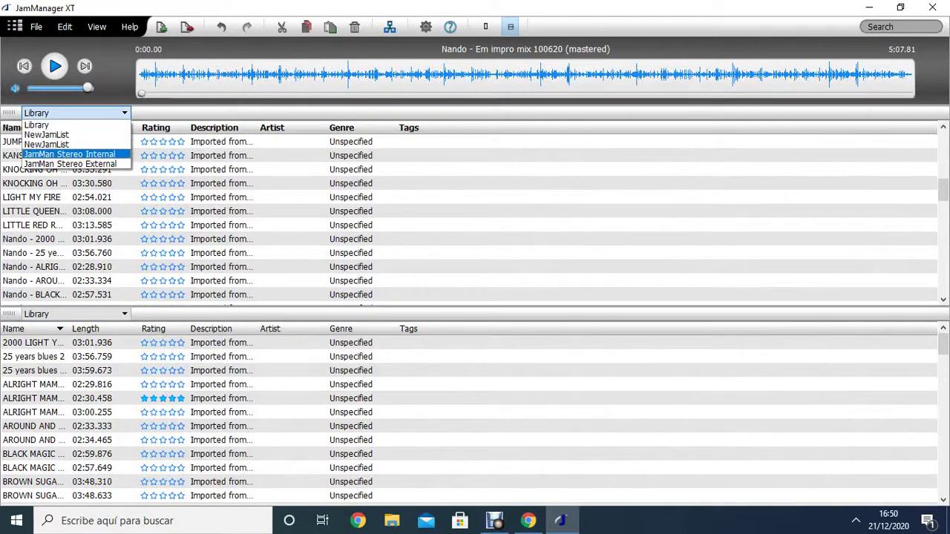
pyautogui.press('Down')
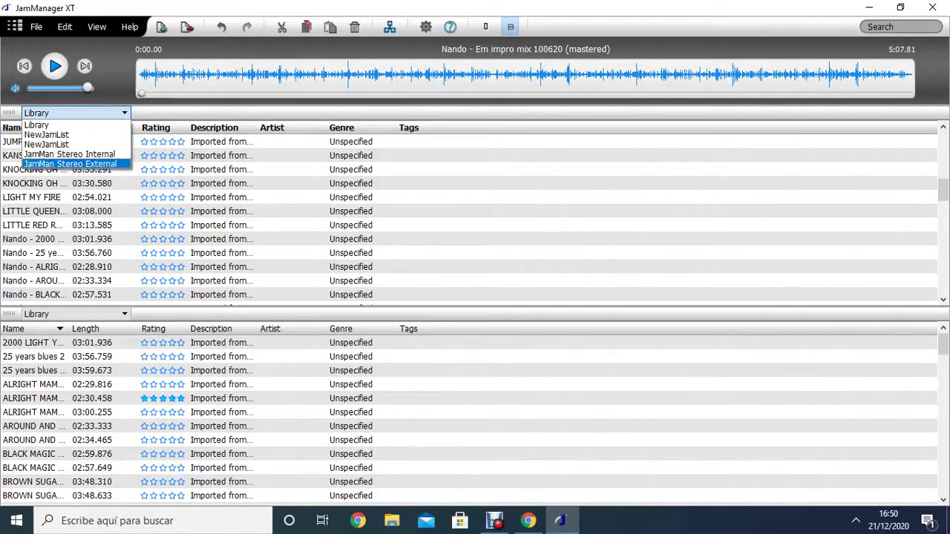
pyautogui.press('Return')
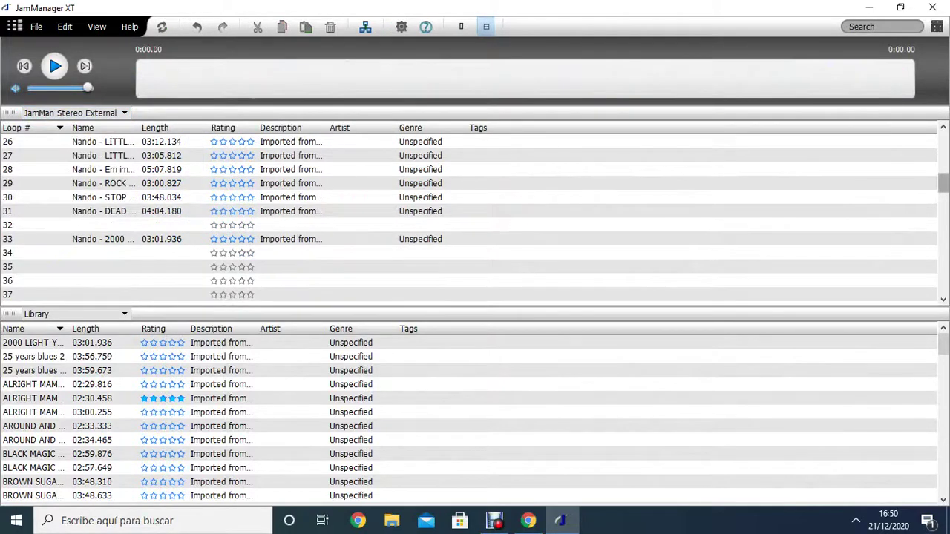
# Scroll the External list to empty slot 34 and the Library to the Nando tracks.
pyautogui.scroll(2, 475, 220)
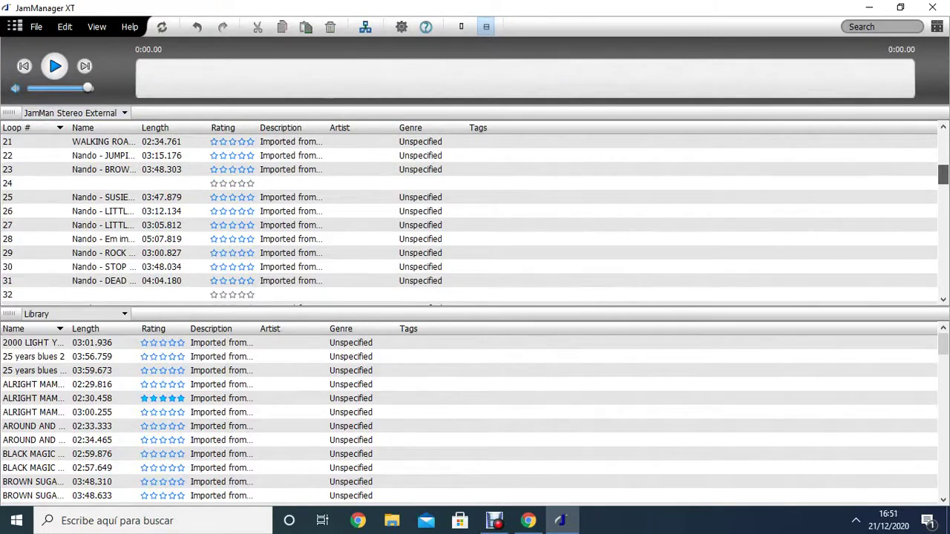
pyautogui.scroll(2, 474, 219)
pyautogui.scroll(-1, 475, 219)
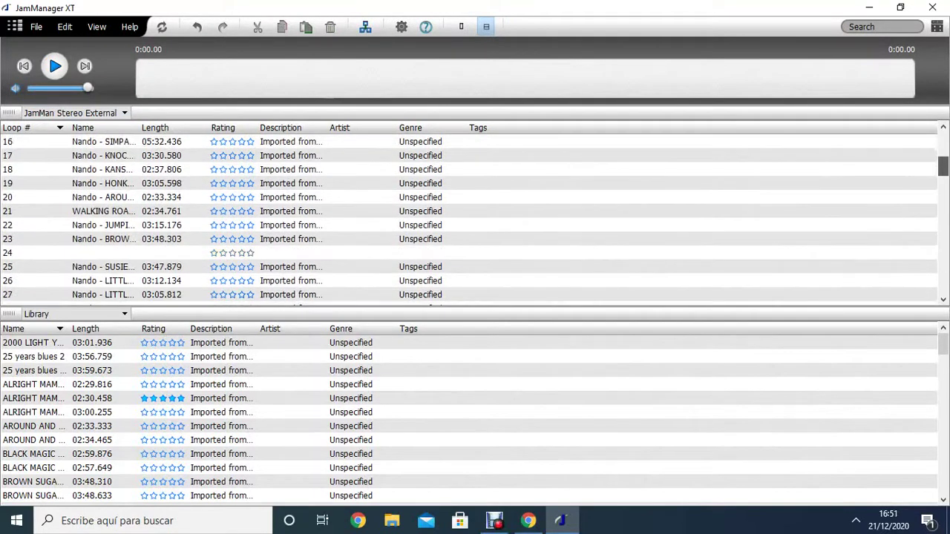
pyautogui.scroll(-1, 475, 219)
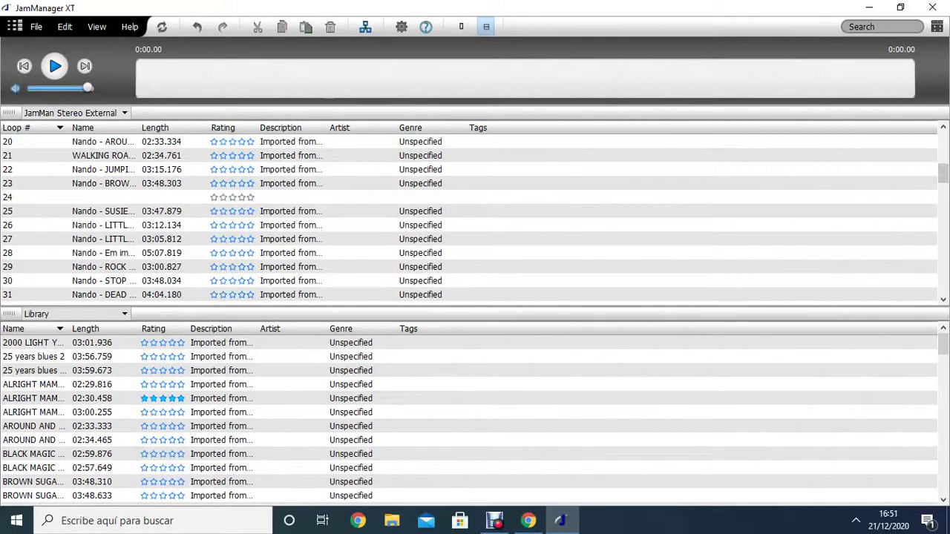
pyautogui.scroll(-3, 942, 174)
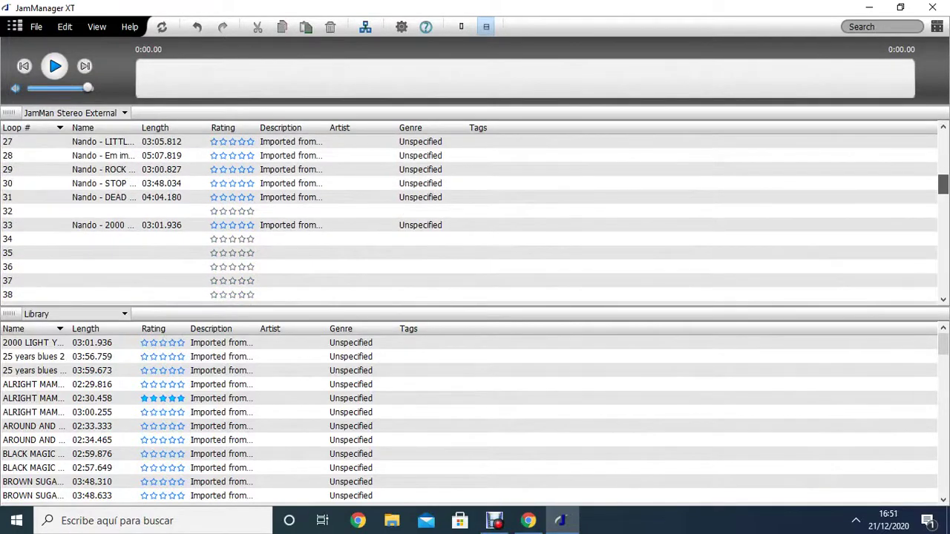
pyautogui.scroll(-1, 942, 185)
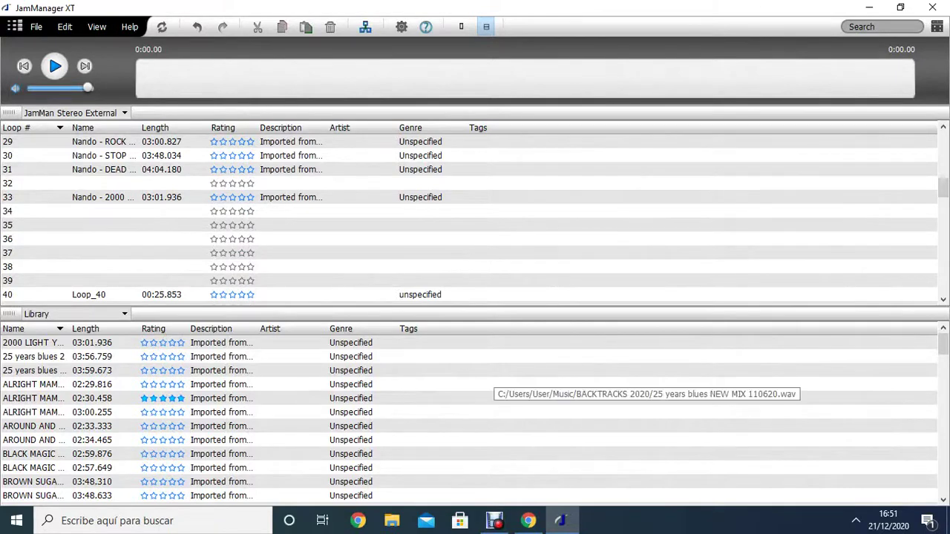
pyautogui.scroll(-3, 475, 419)
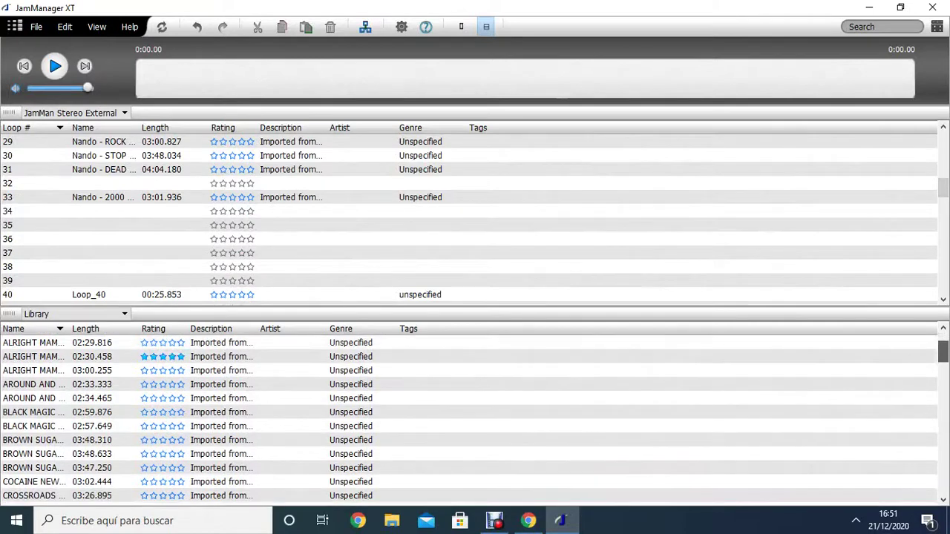
pyautogui.scroll(-3, 475, 419)
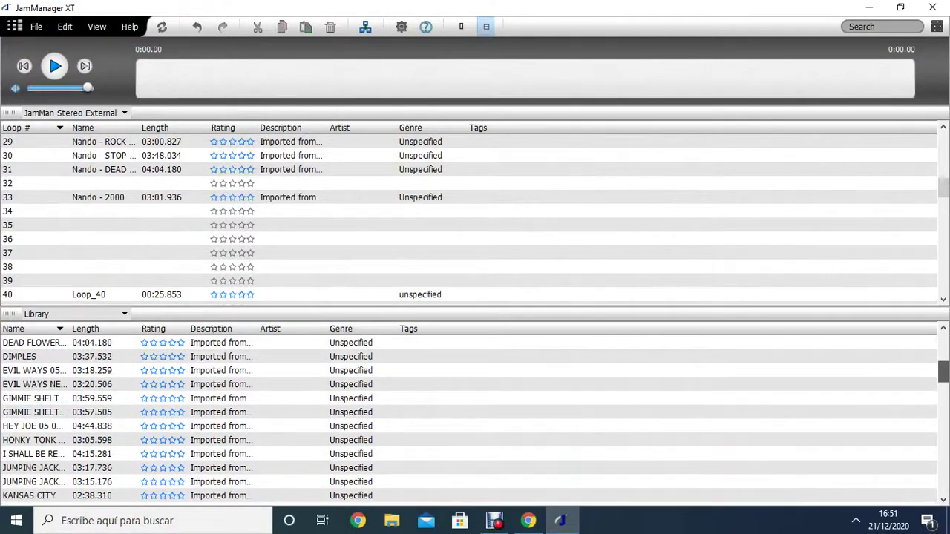
pyautogui.scroll(-4, 475, 419)
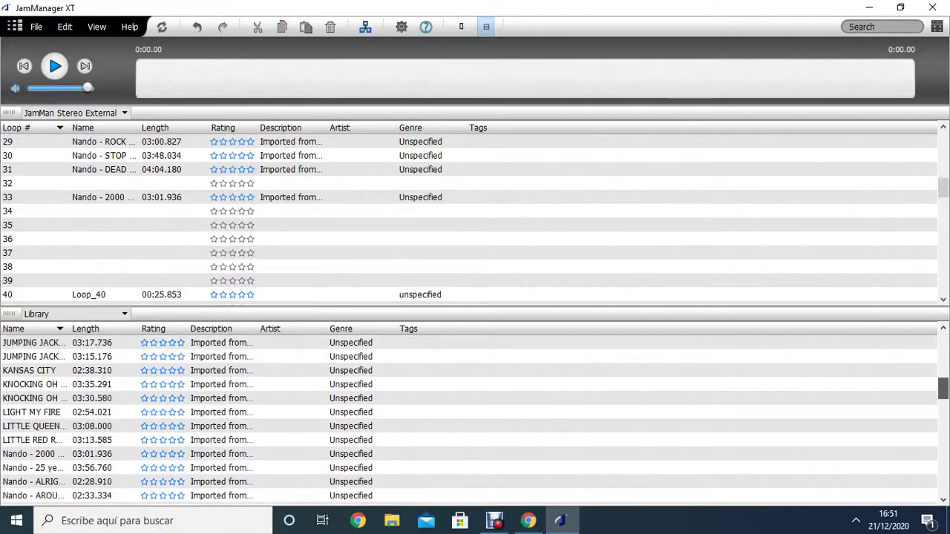
pyautogui.scroll(-3, 475, 419)
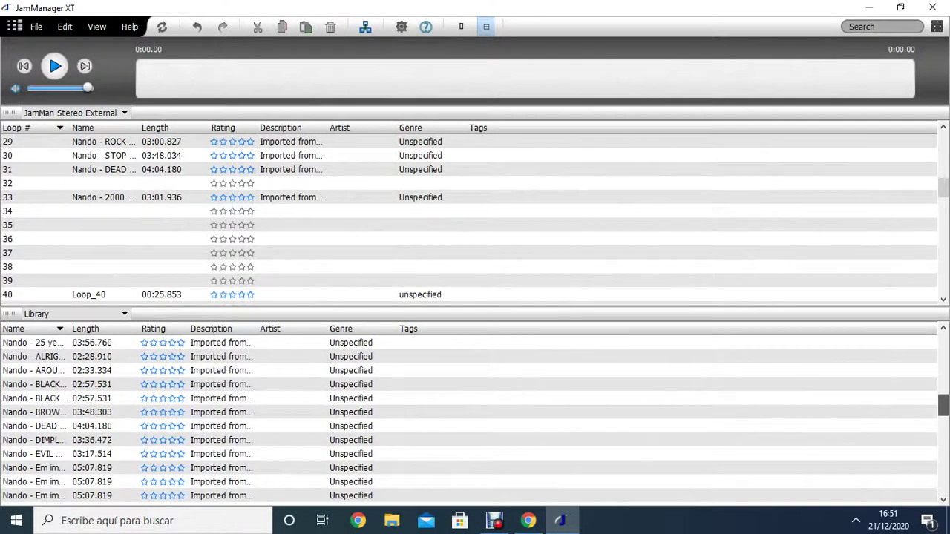
pyautogui.scroll(-1, 474, 419)
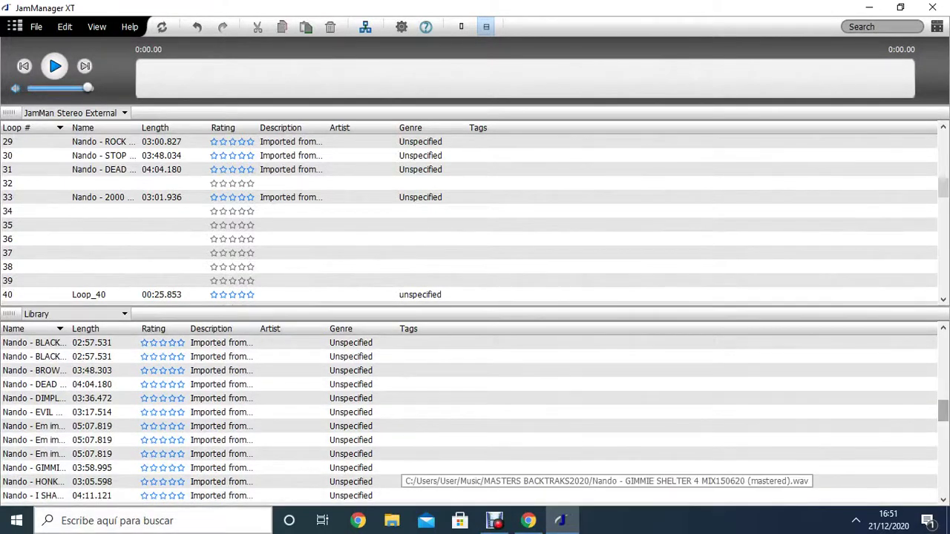
# Copy 'Nando - Em impro mix 100620 (mastered)' from the library and paste it onto loop slot 34.
pyautogui.click(44, 426)
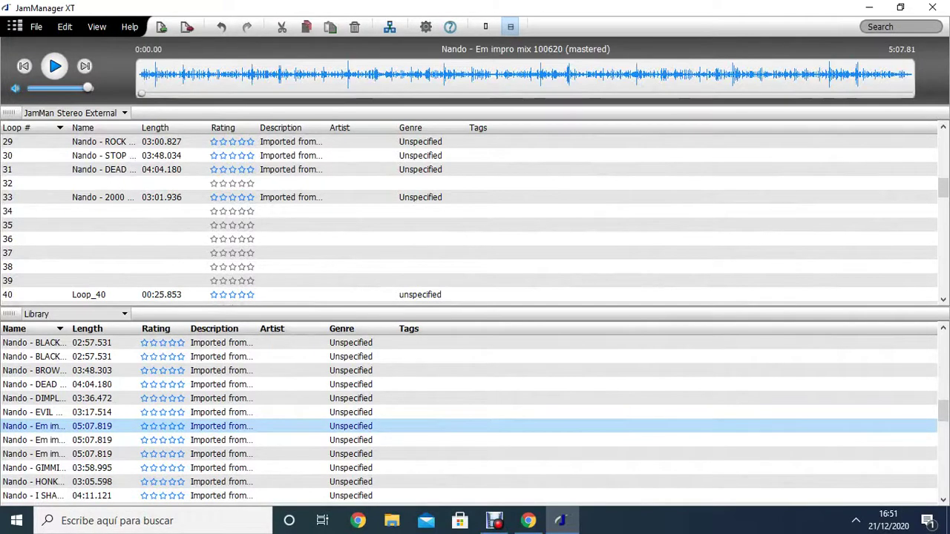
pyautogui.rightClick(128, 427)
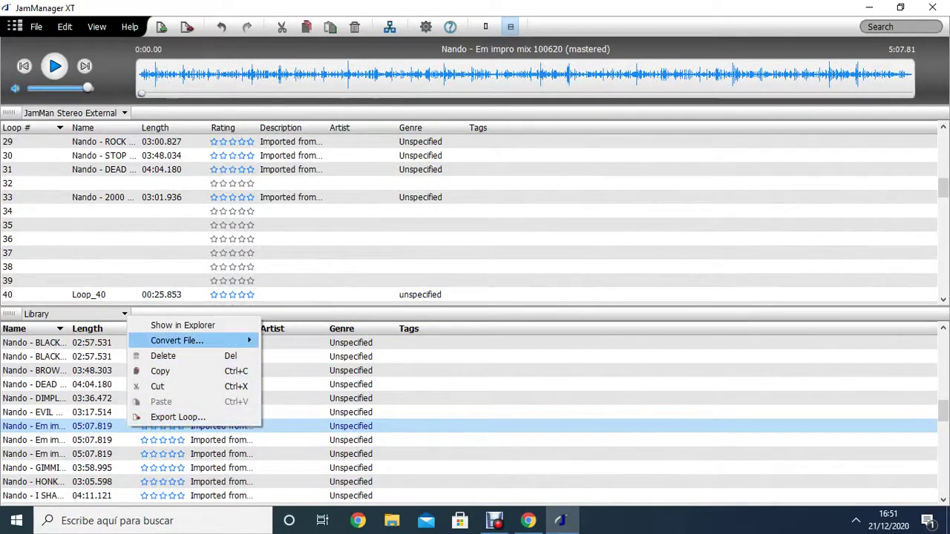
pyautogui.click(159, 370)
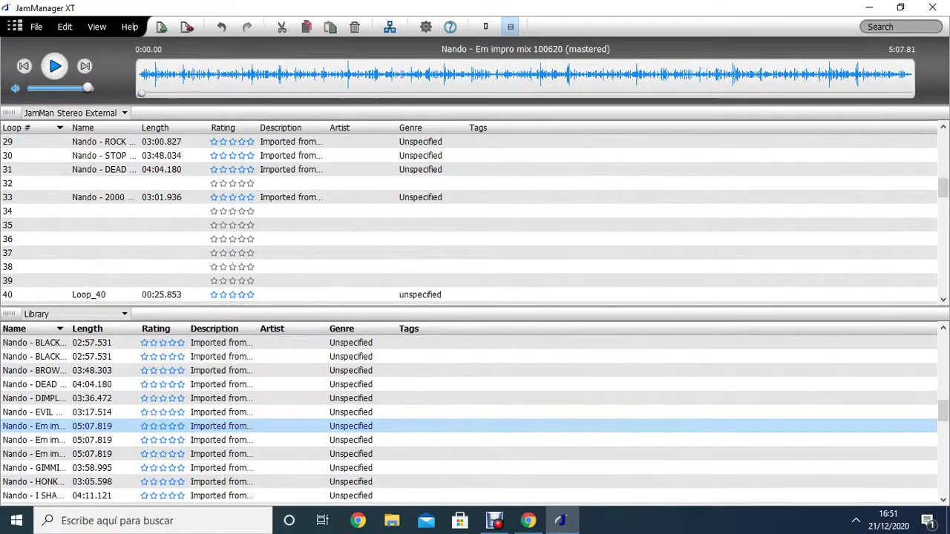
pyautogui.rightClick(104, 212)
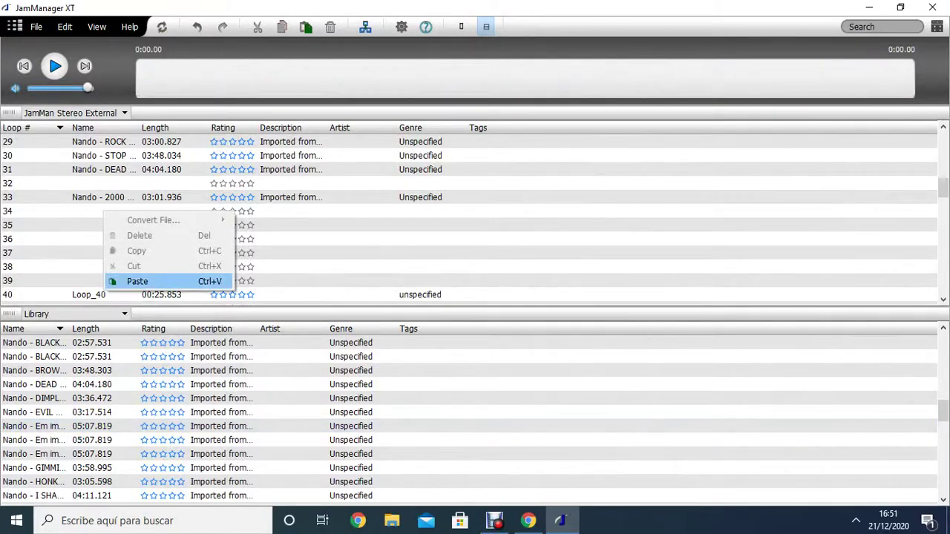
pyautogui.click(137, 281)
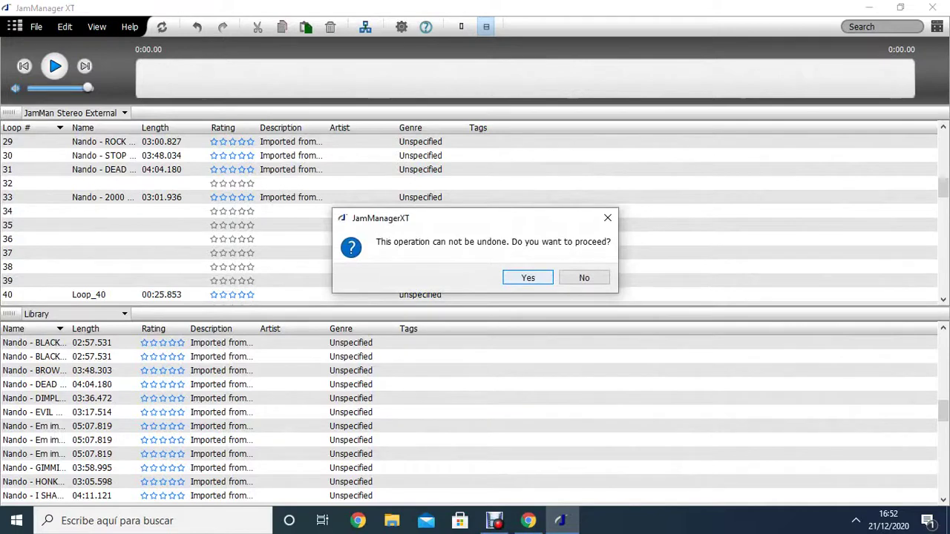
# Accept the 'cannot be undone' warning and let the copy to the device finish.
pyautogui.press('Return')
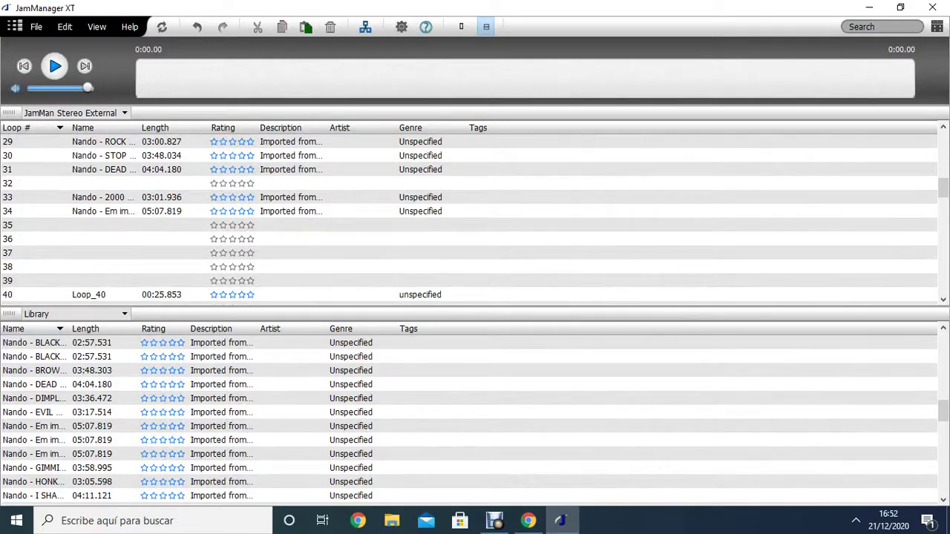
# Load loop 34's Em impro mix track into the player and start playback.
pyautogui.click(104, 211)
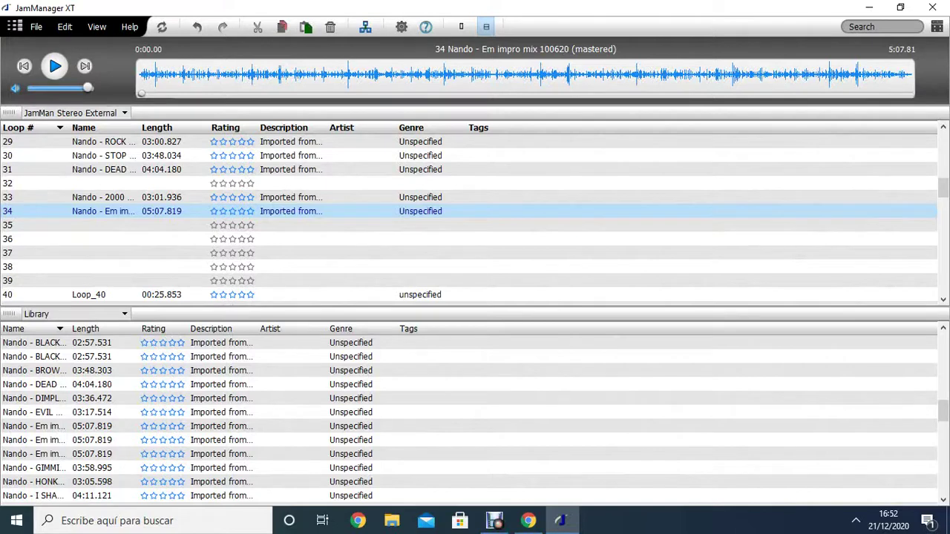
pyautogui.press('space')
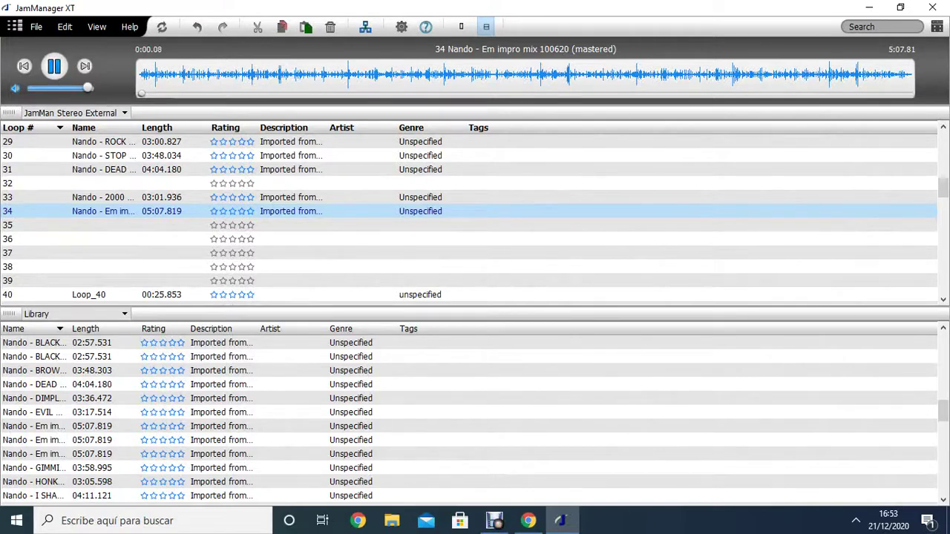